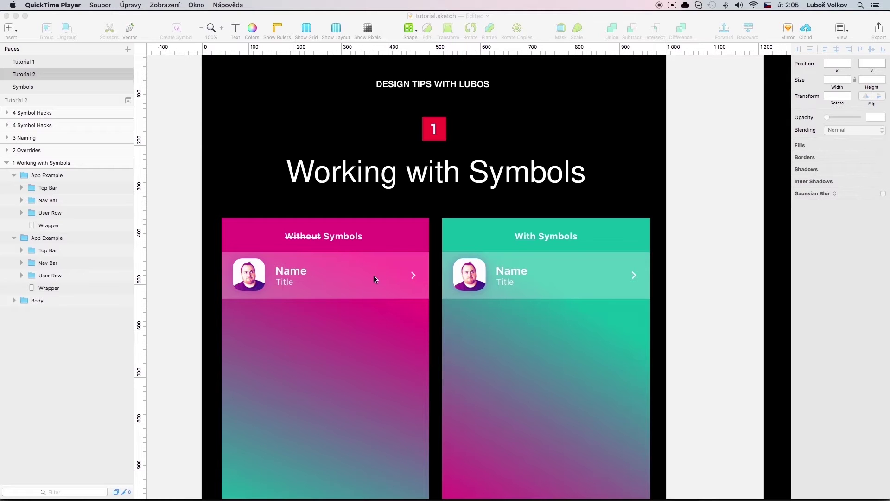
Duplicate the left mockup's User Row group into five stacked rows, then select the right mockup's row
click(358, 277)
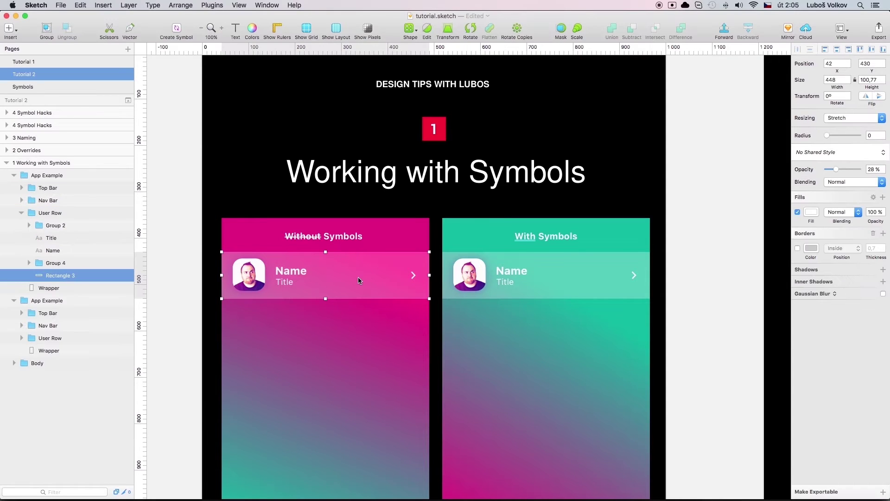
click(74, 213)
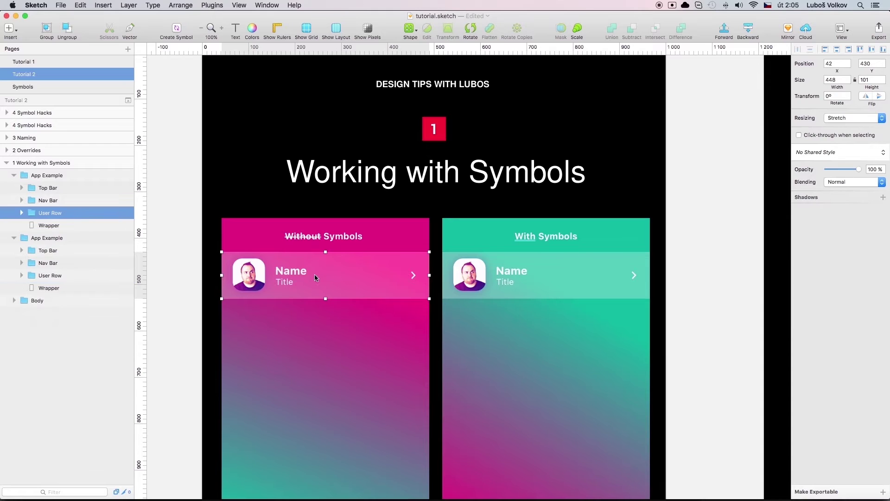
drag(362, 285, 362, 326)
key(super+d)
key(super+d)
key(super+d)
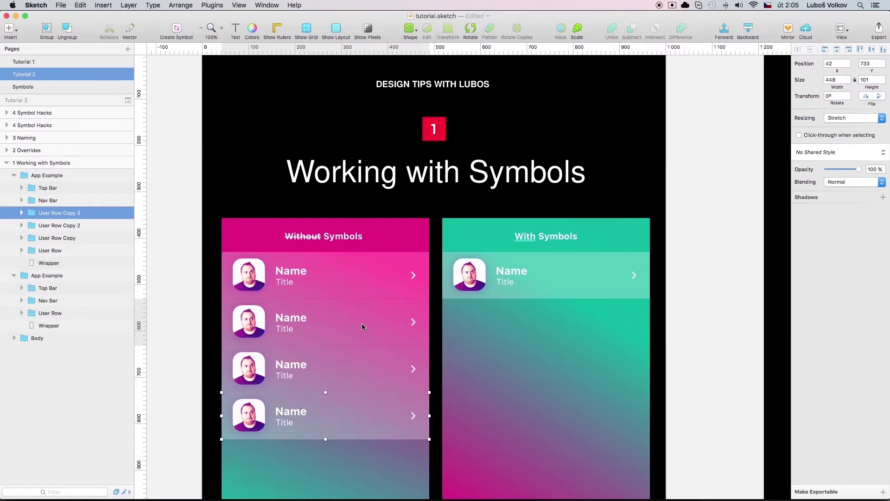
click(542, 286)
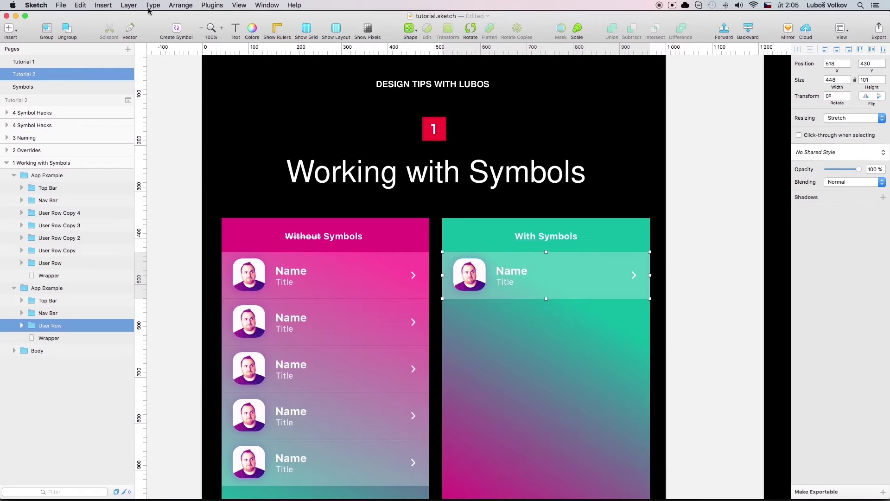
Create a symbol from the With Symbols row, keeping the name User Row
right_click(149, 40)
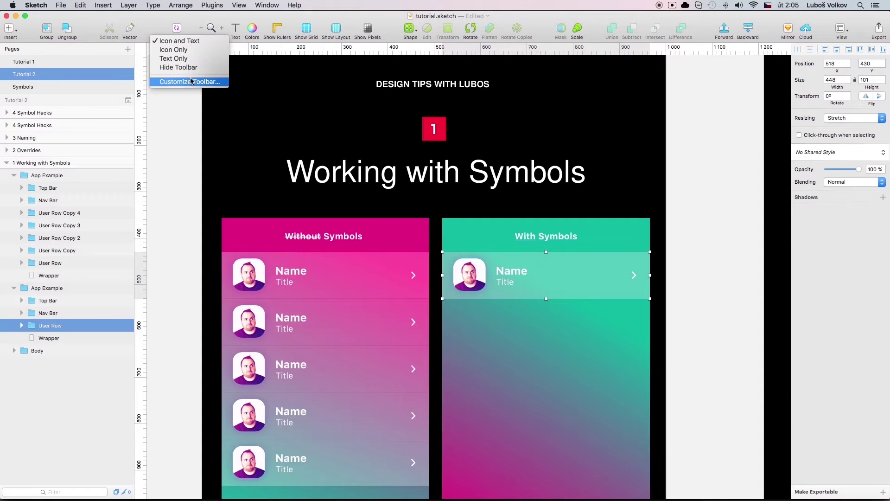
click(149, 24)
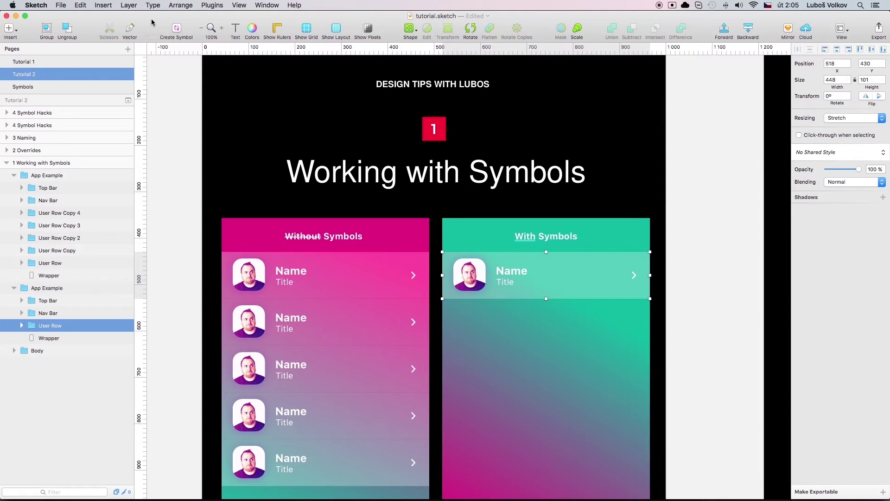
click(177, 30)
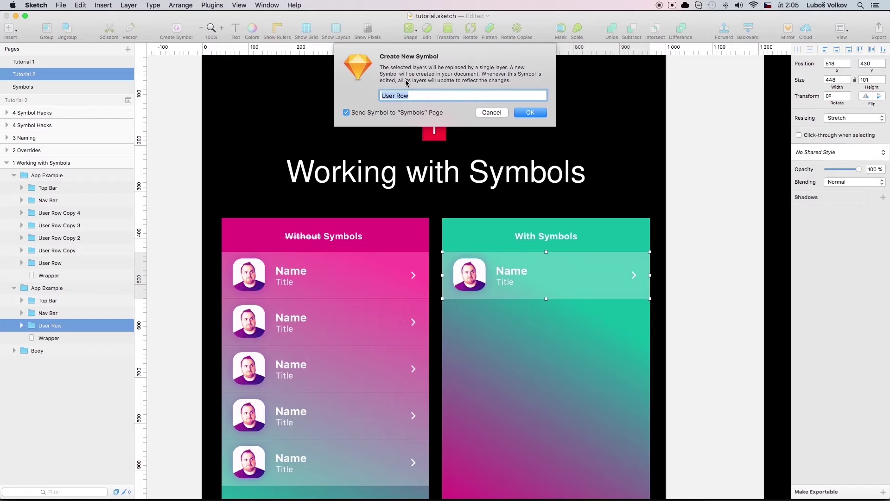
click(534, 113)
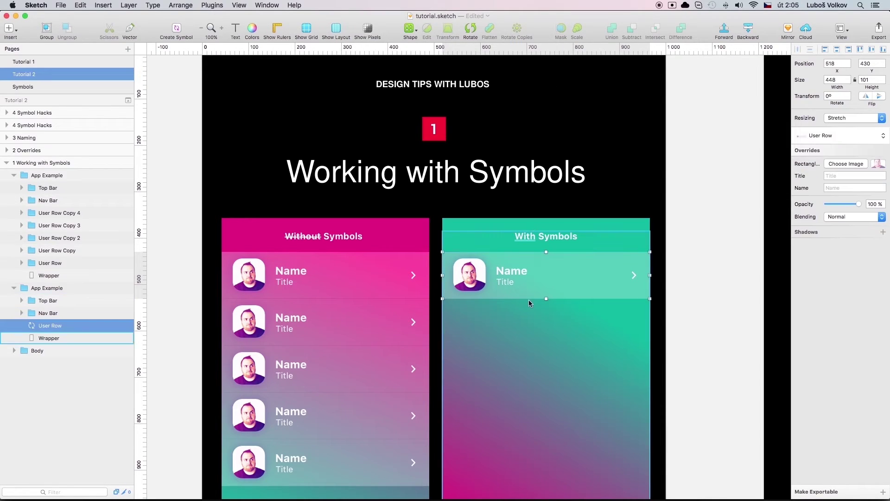
Option-drag and Cmd+D the User Row instance into five stacked rows, then deselect
drag(563, 280, 563, 319)
key(super+d)
key(super+d)
key(super+d)
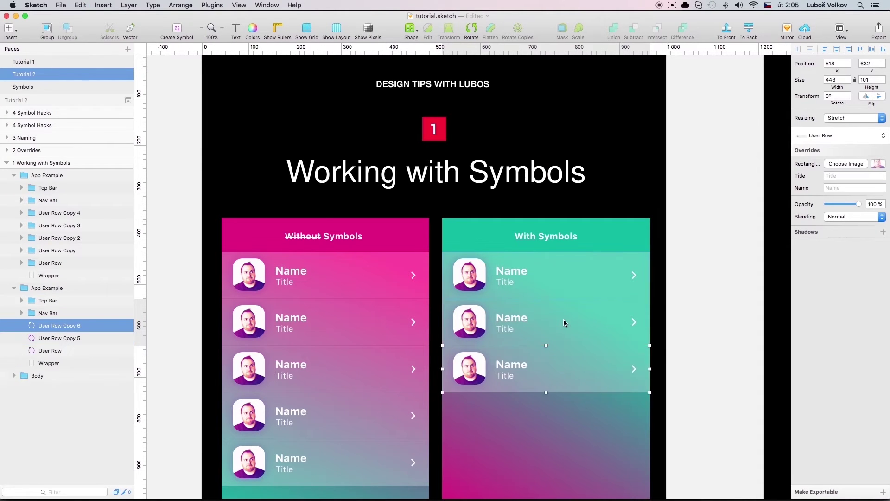
click(700, 304)
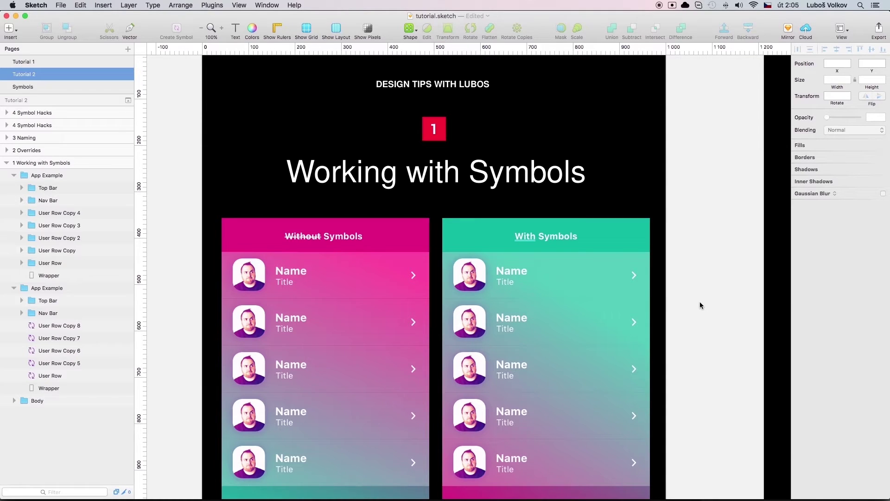
Set the left mockup's second-row avatar corner radius to 0
click(276, 328)
double_click(258, 329)
double_click(246, 328)
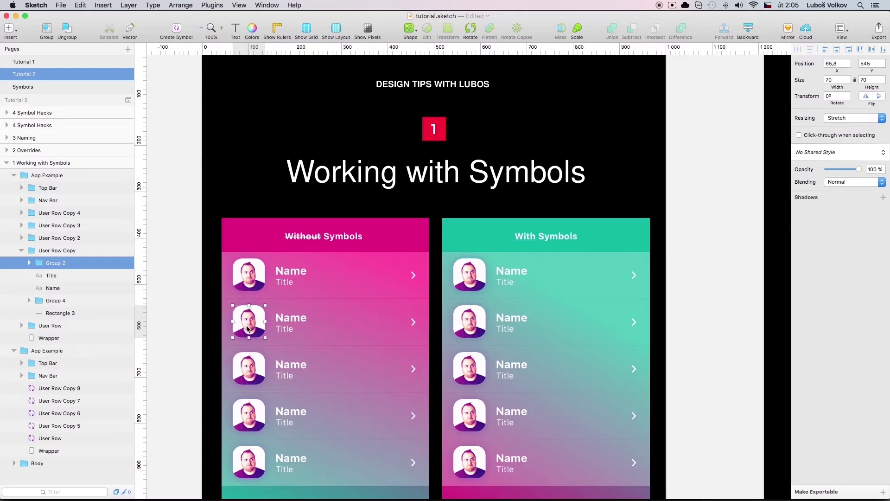
double_click(248, 327)
click(251, 321)
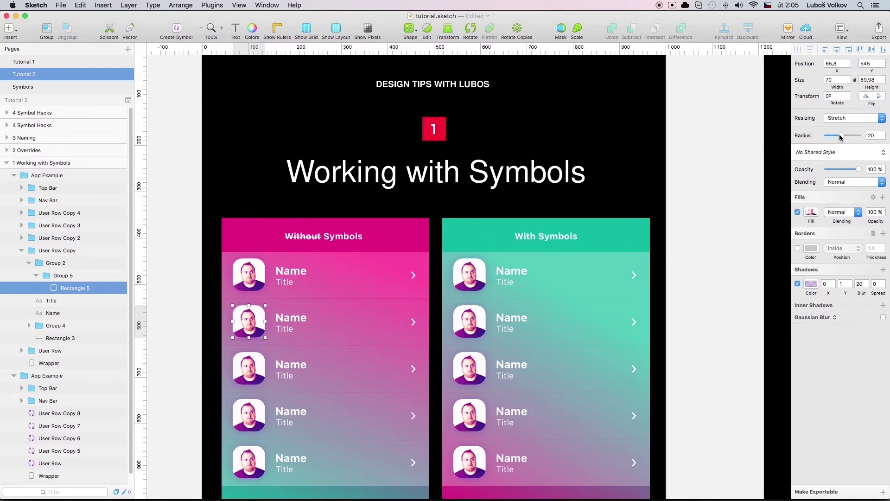
drag(840, 135, 809, 134)
Select the first User Row symbol instance in the right mockup
click(718, 227)
click(509, 284)
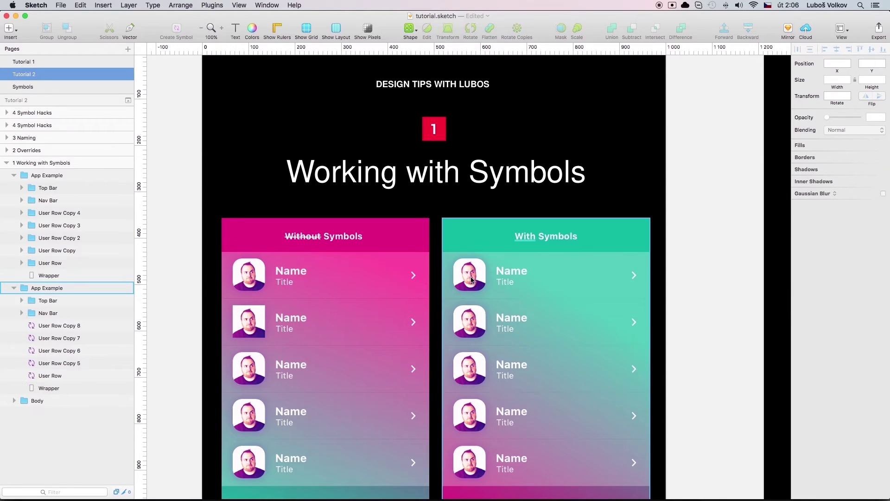
click(472, 278)
Set the avatar's Rectangle 5 radius to 0 in the User Row master, then return to the instance
double_click(471, 279)
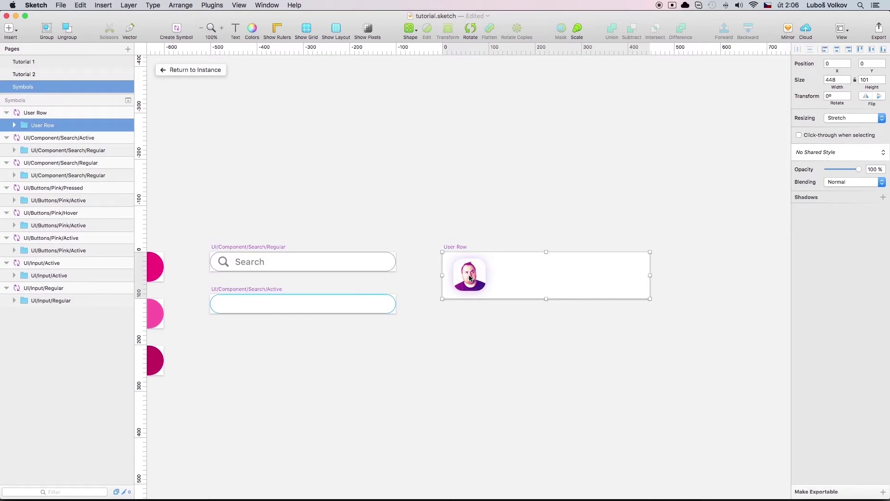
click(469, 278)
click(68, 163)
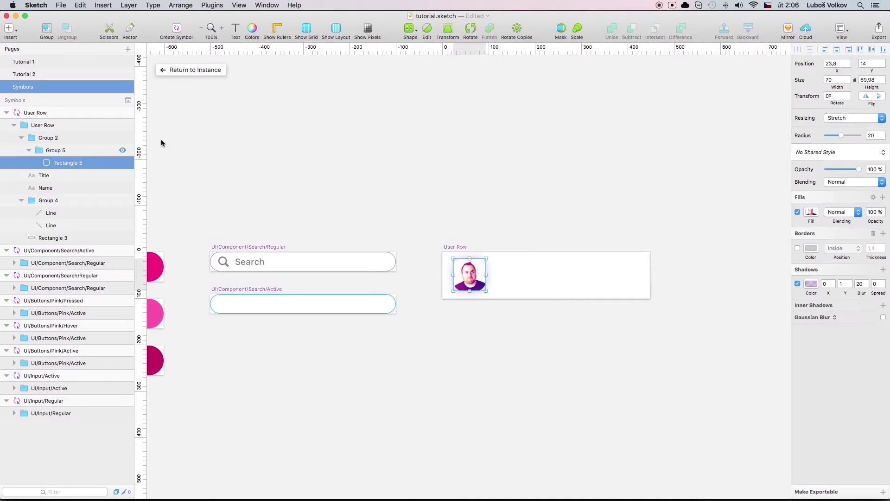
click(215, 71)
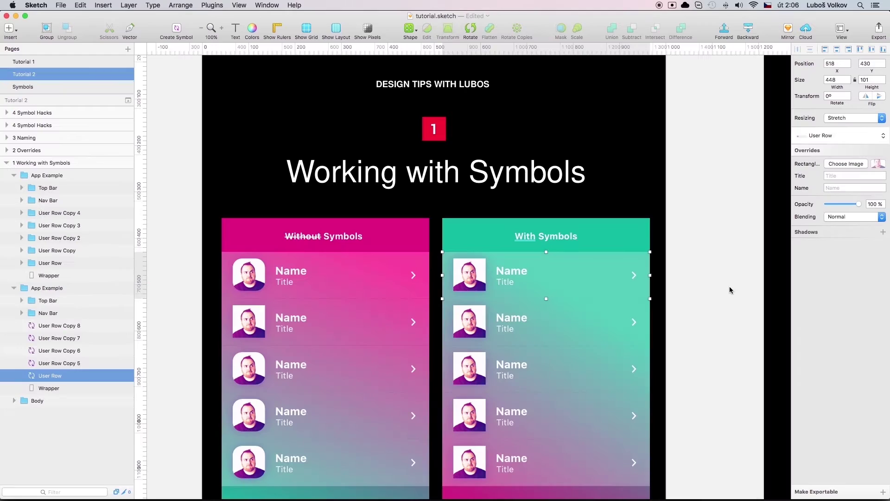
click(730, 290)
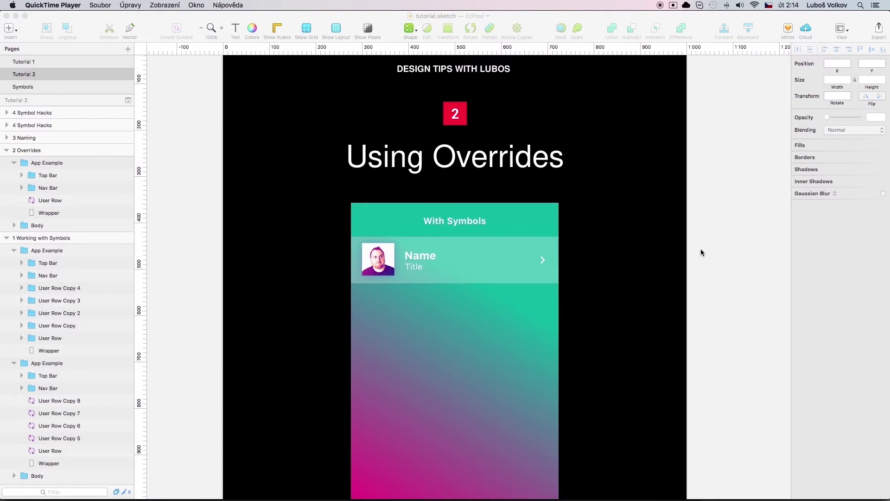
Select the User Row symbol instance on the Using Overrides artboard
click(466, 268)
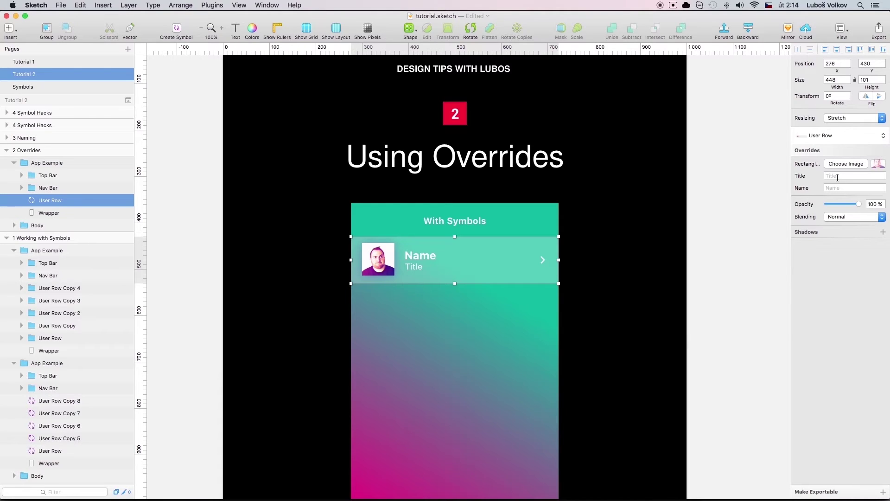
Override the row's Name with a person's name and its Title with 'Designer'
click(837, 187)
text(John Doe)
key(Return)
click(863, 187)
click(861, 175)
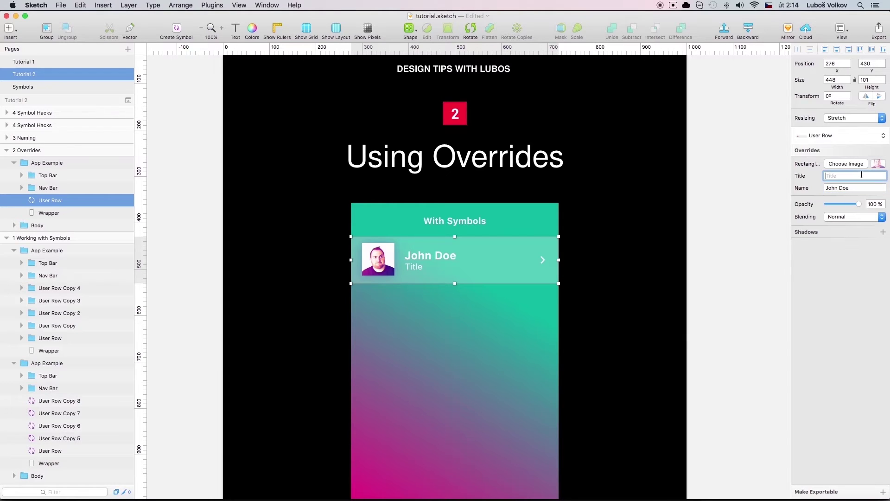
text(Designer)
key(Return)
Duplicate the row below and override its Title to 'Magician' and Name to another person's name
drag(491, 258, 472, 307)
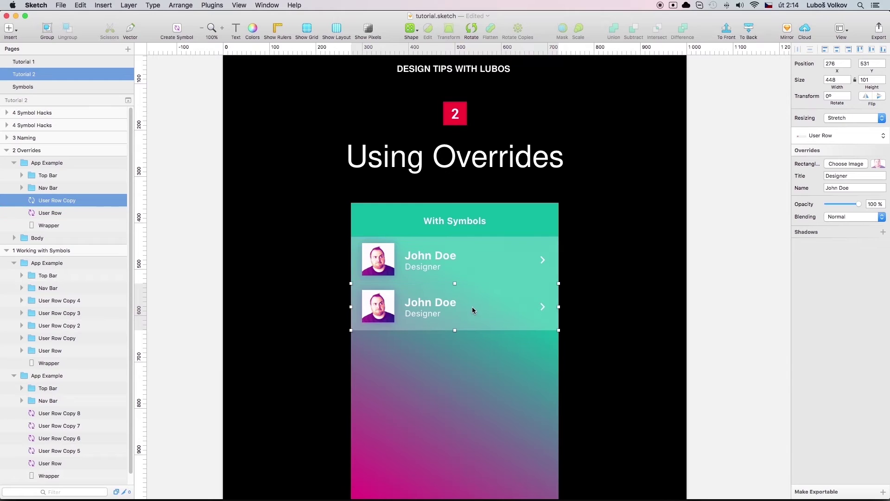
click(853, 176)
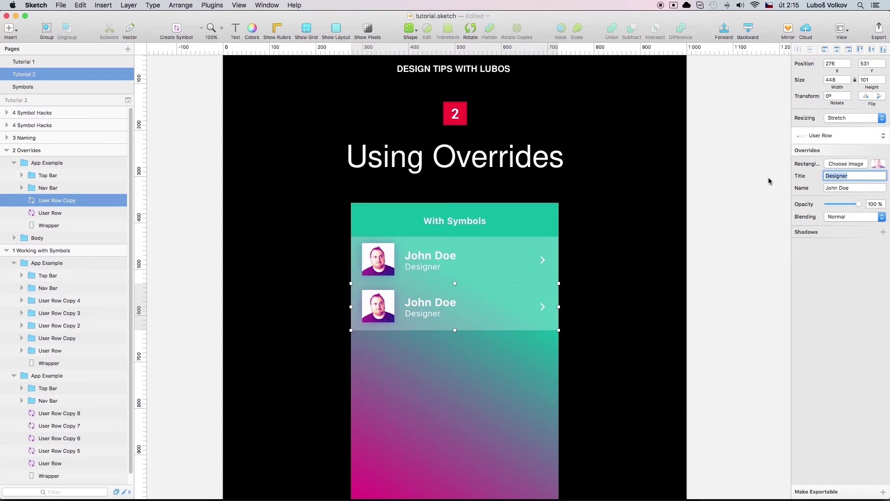
text(Magician)
key(Return)
key(Tab)
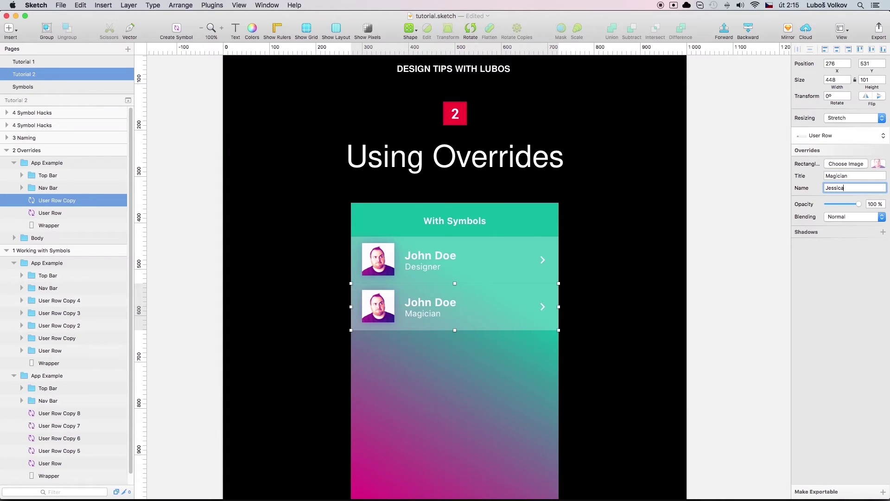
key(Return)
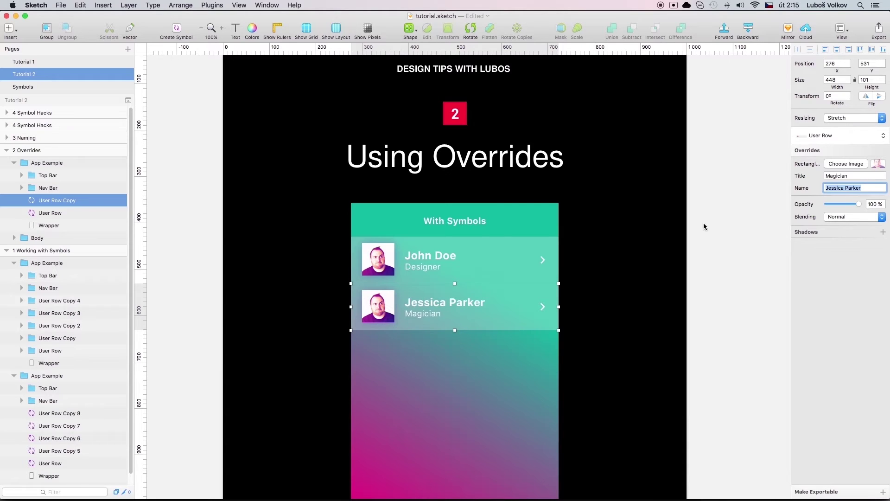
Override the second row's avatar image with the t-shirt screenshot PNG from the Desktop
click(842, 164)
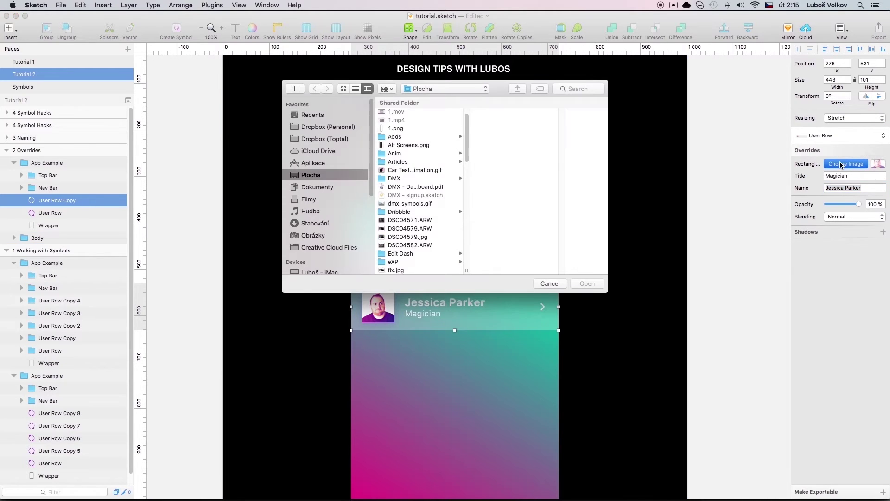
scroll(443, 206, down, 15)
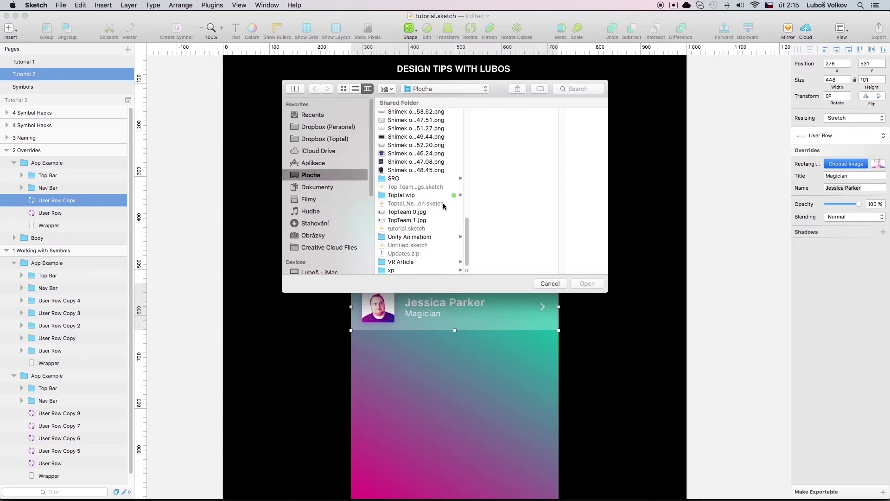
click(423, 153)
click(588, 284)
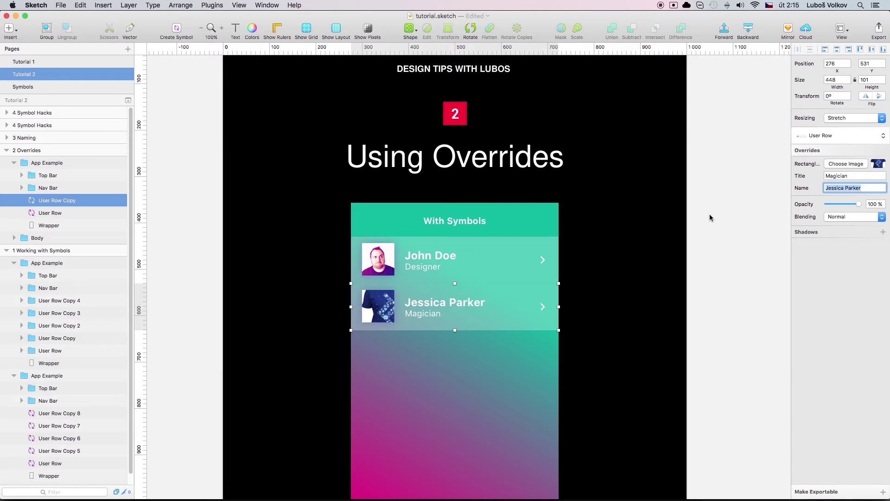
Open the row's symbol master, then return to the instance on the slide
double_click(464, 271)
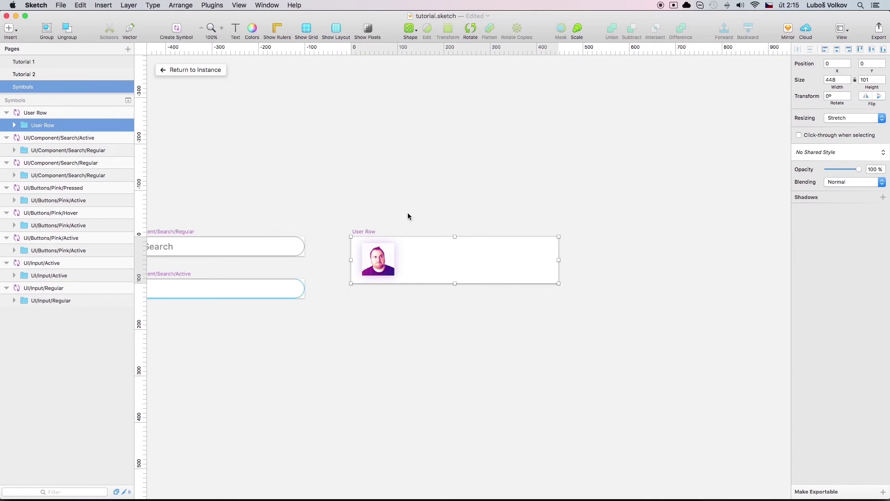
click(198, 69)
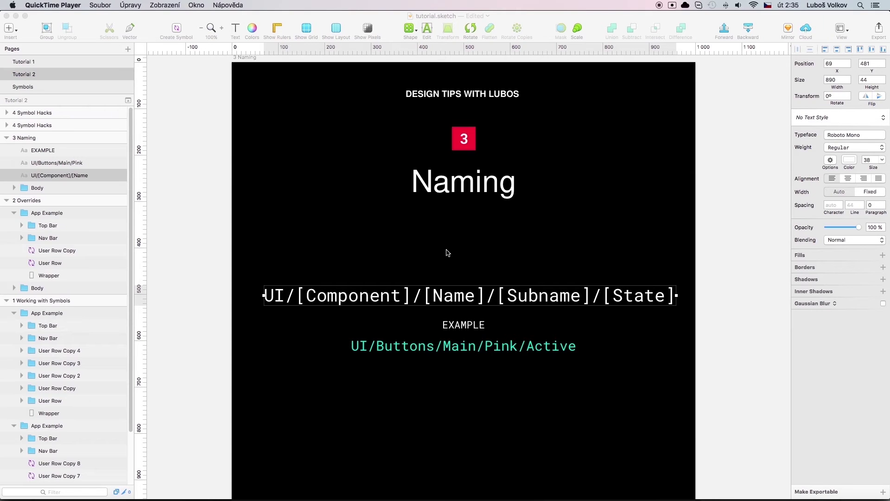
click(381, 238)
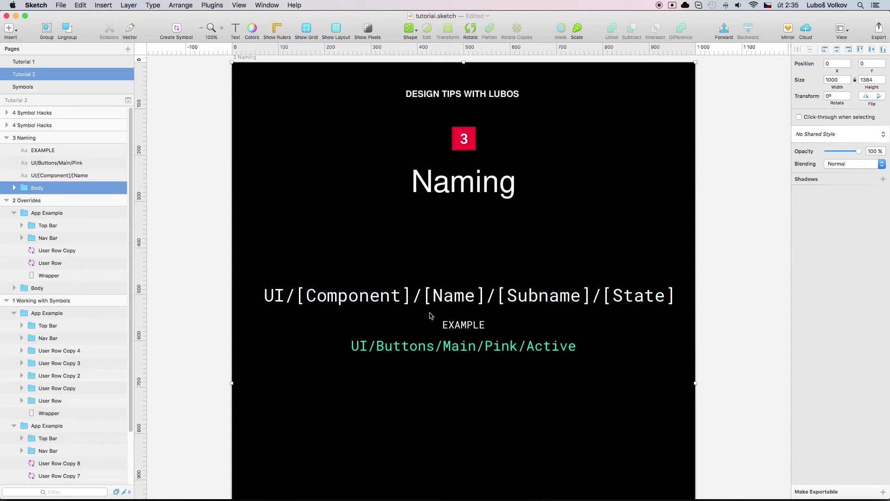
scroll(430, 312, down, 4)
scroll(251, 322, down, 1)
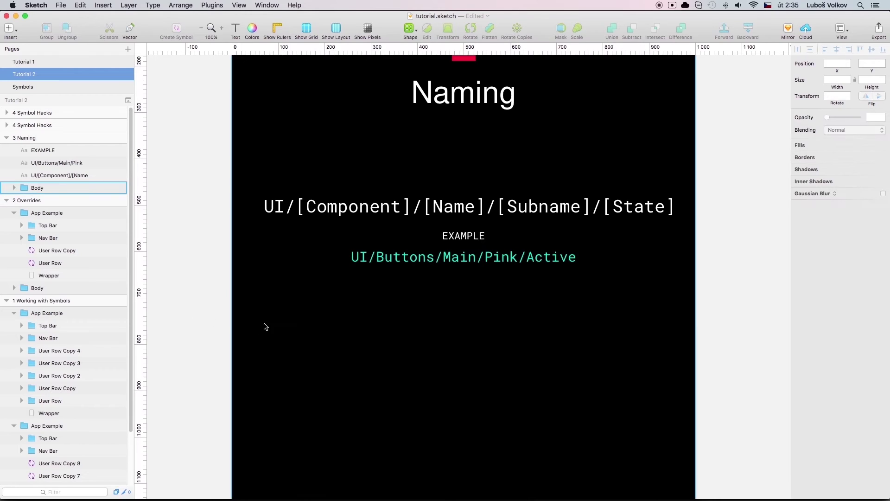
Draw a grey rectangle below the example name and Alt-drag a copy of it
key(r)
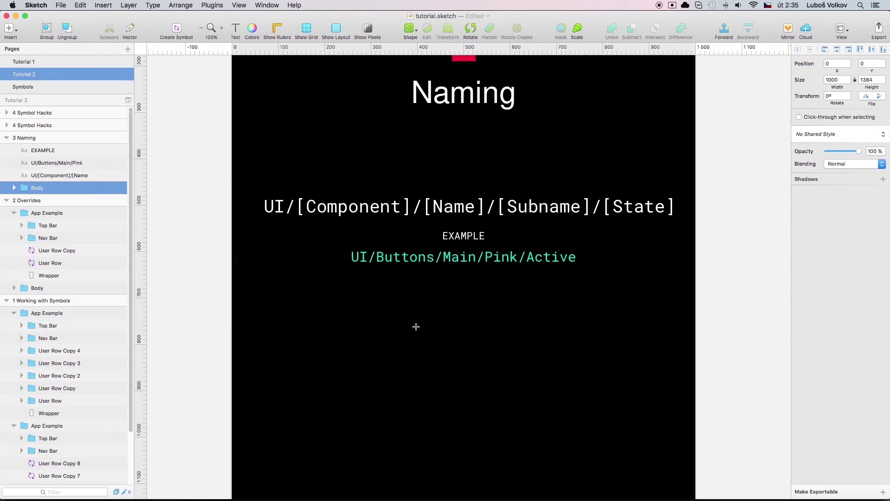
drag(376, 304, 545, 352)
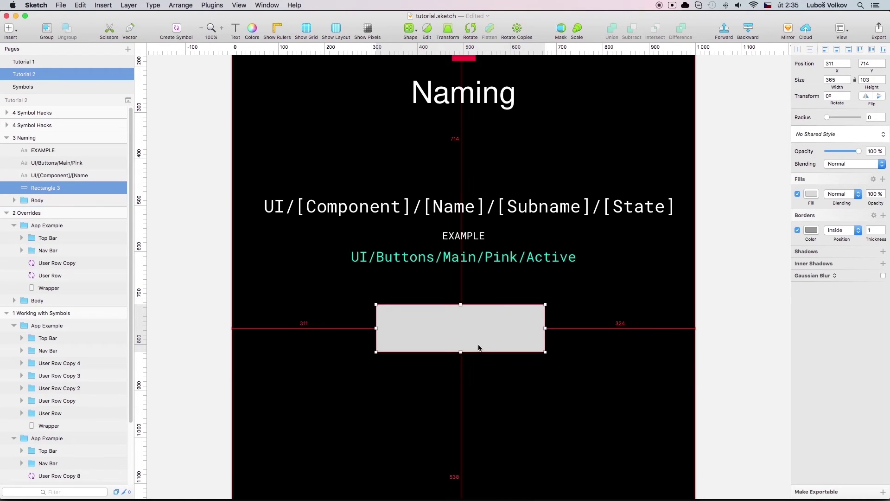
drag(477, 348, 481, 322)
key(alt)
Replace the rectangle copy with the UI/Component/Search/Active symbol
right_click(481, 326)
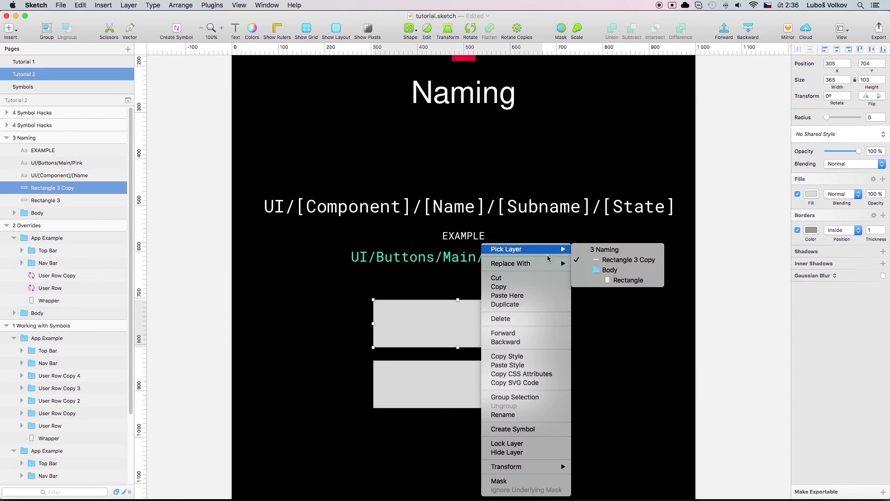
mouse_move(544, 265)
mouse_move(614, 266)
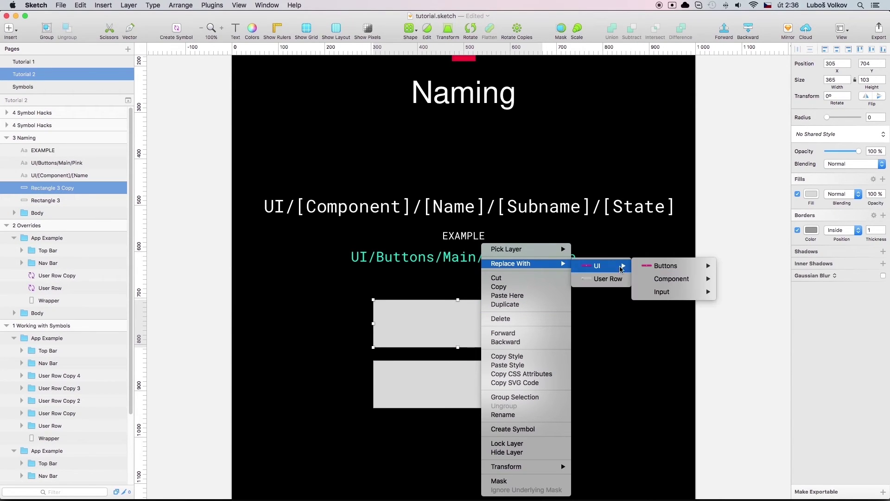
mouse_move(667, 281)
mouse_move(741, 284)
click(816, 279)
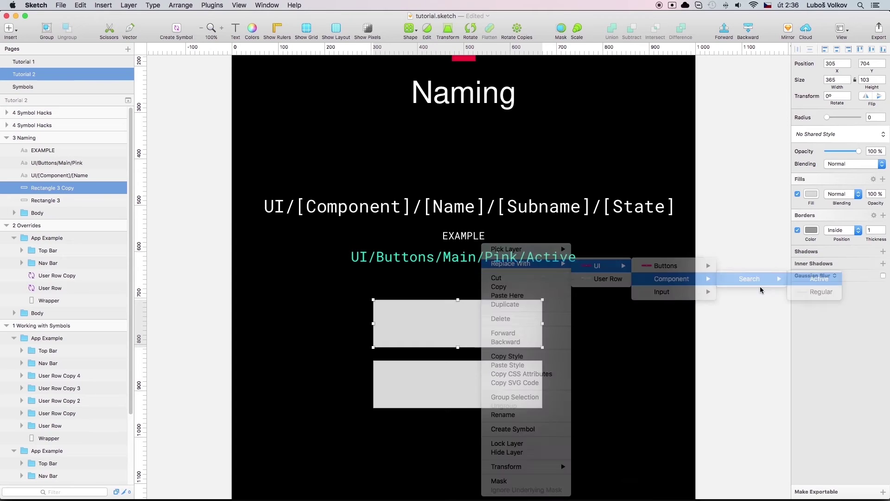
Replace the other rectangle with UI/Input/Active and position it just below the Search field
right_click(454, 389)
mouse_move(512, 264)
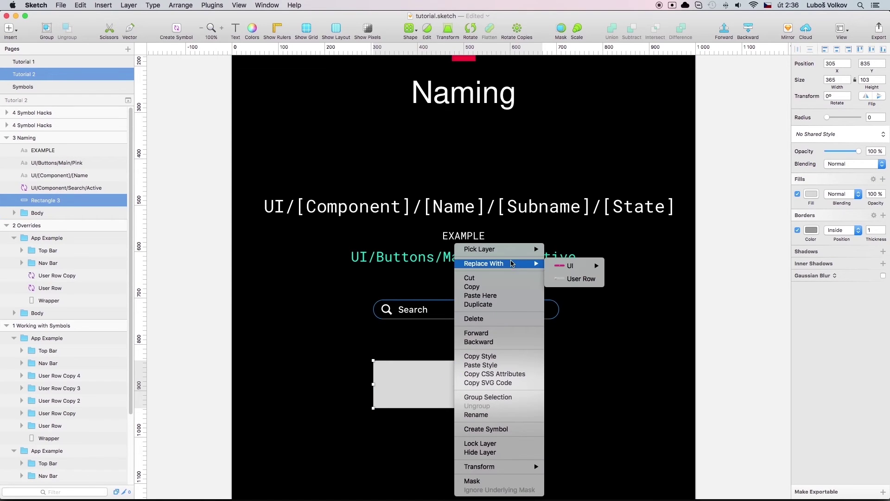
mouse_move(571, 272)
mouse_move(668, 291)
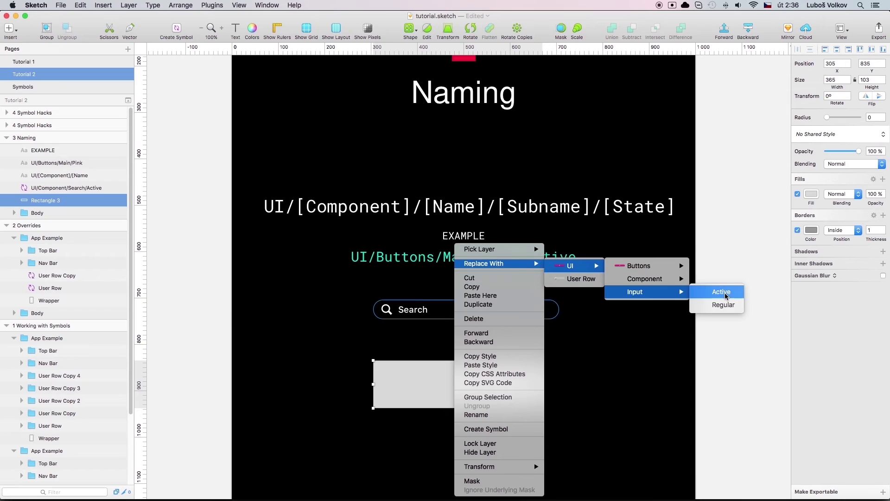
click(724, 292)
drag(414, 372, 559, 394)
Replace the new rectangle with the UI/Buttons/Pink/Active CTA button symbol
right_click(527, 389)
mouse_move(582, 267)
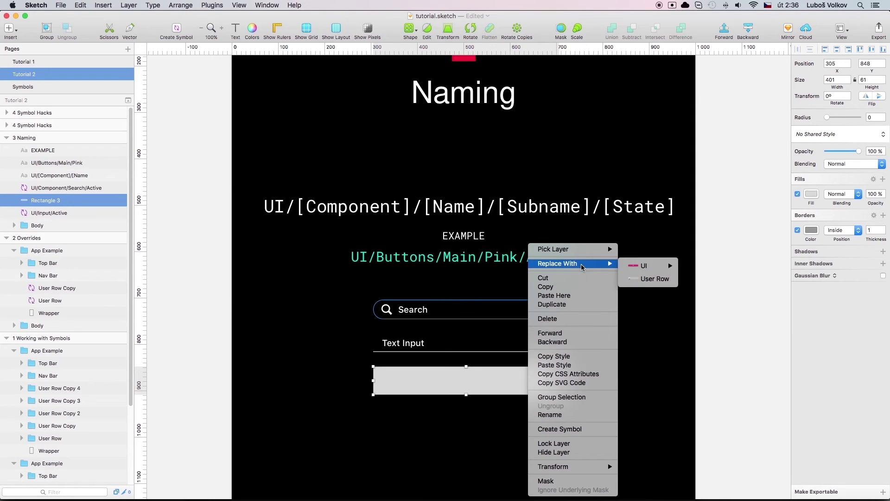
mouse_move(644, 268)
mouse_move(714, 266)
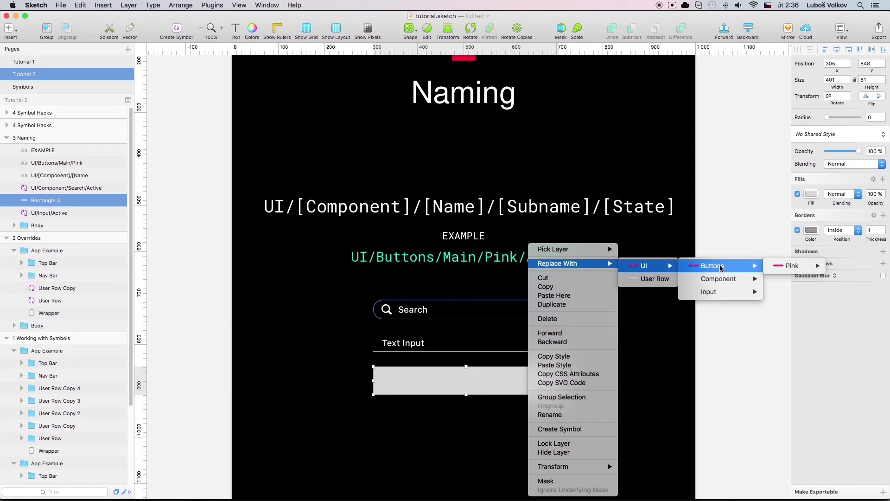
mouse_move(794, 266)
click(851, 270)
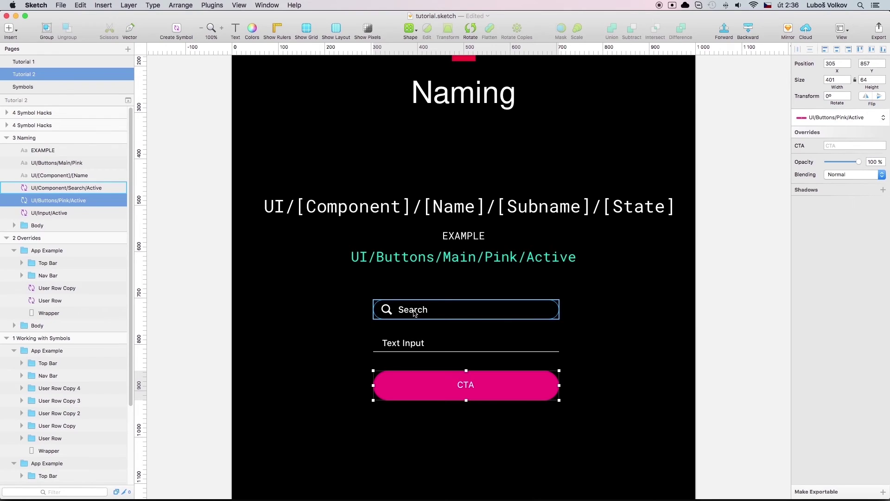
Switch the Text Input instance to the UI/Input/Regular symbol
click(408, 344)
right_click(408, 343)
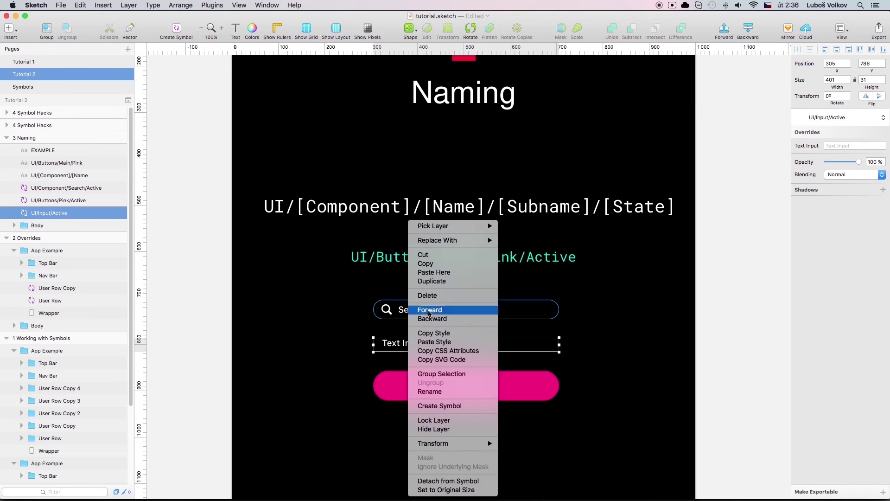
mouse_move(452, 240)
mouse_move(520, 244)
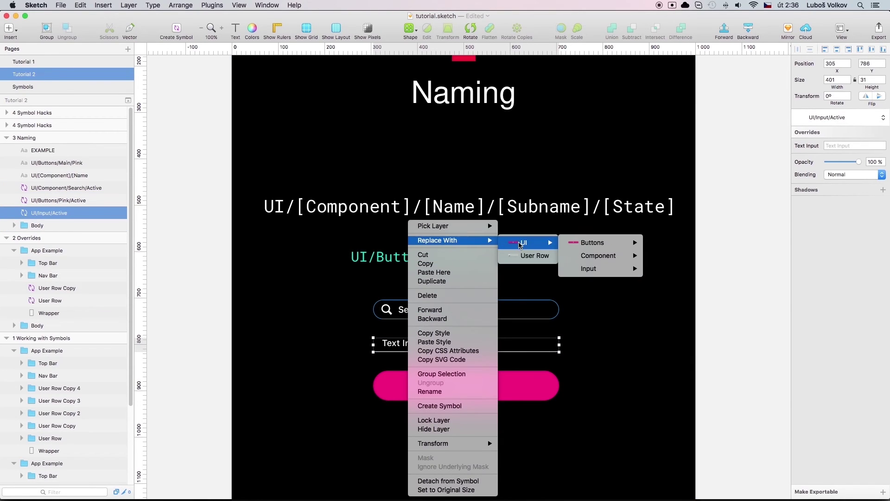
mouse_move(612, 274)
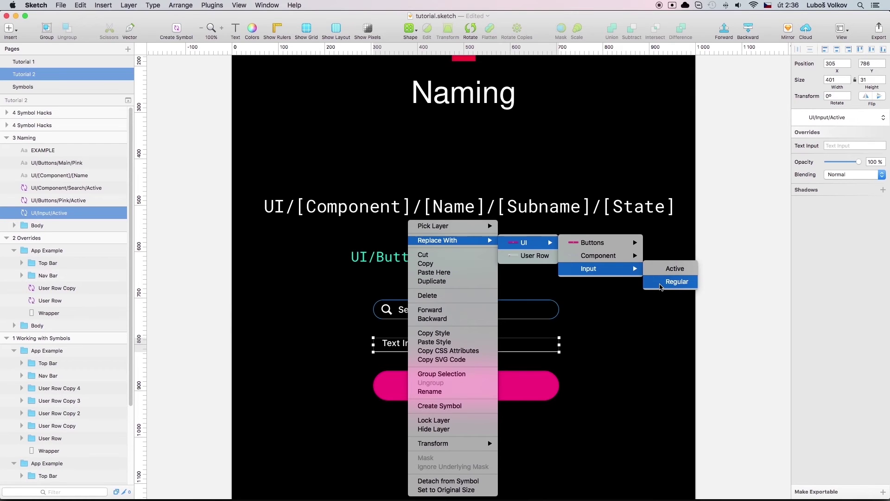
click(661, 285)
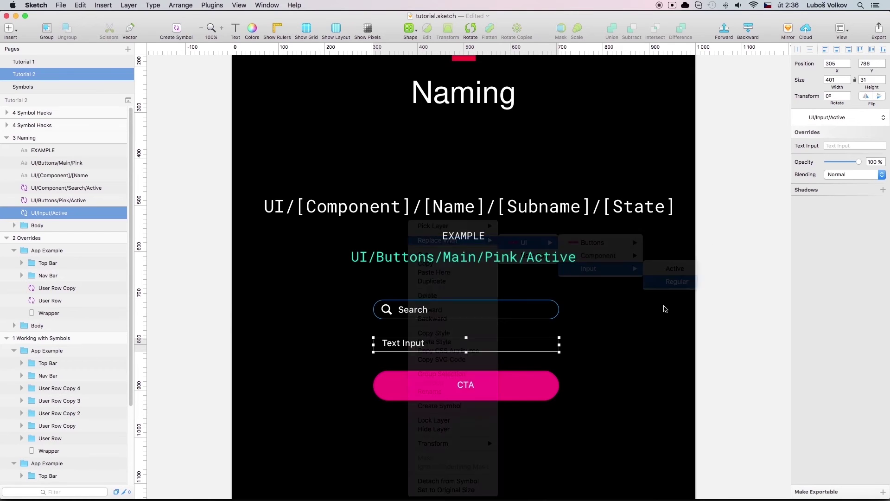
click(623, 343)
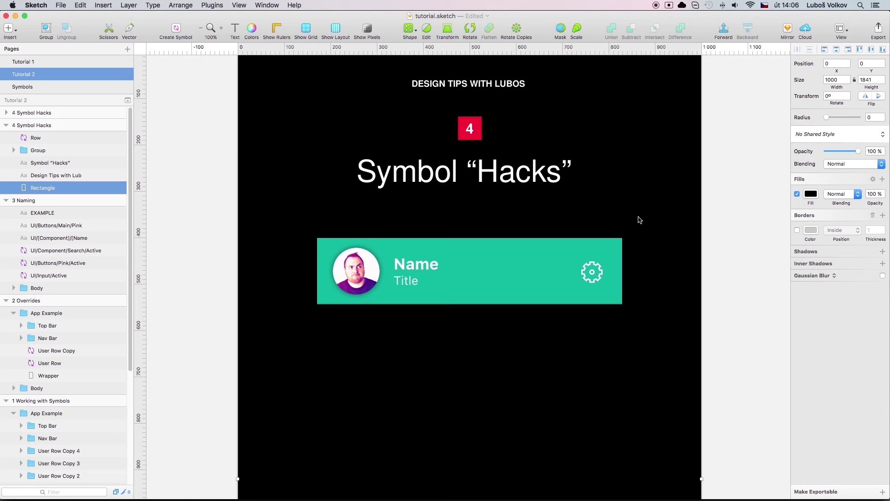
Select the green Row instance and double-click it to edit its master symbol
click(497, 260)
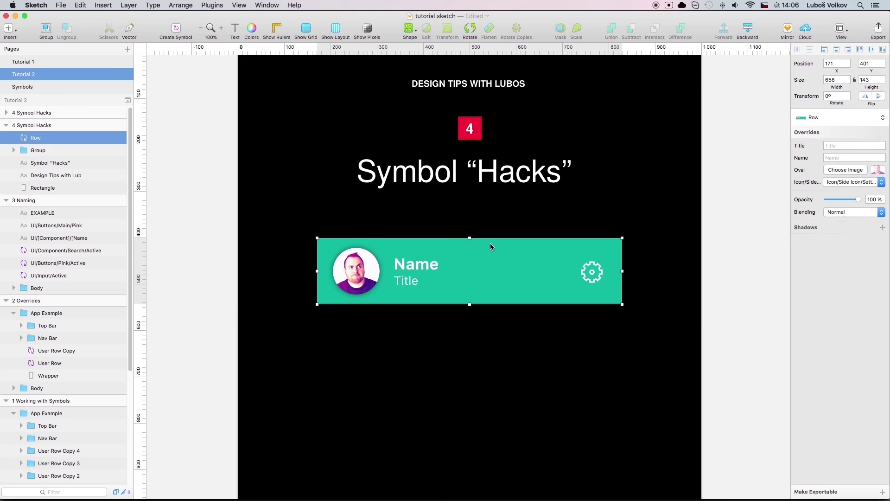
double_click(521, 253)
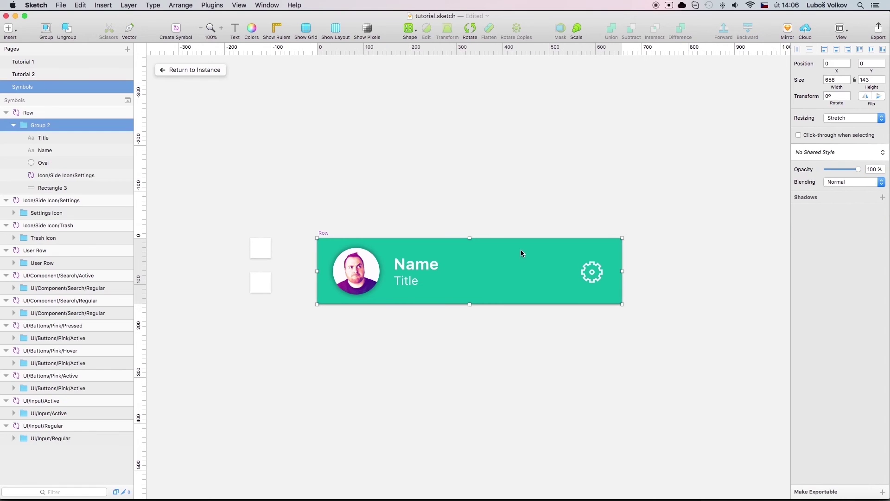
Select the gear icon symbol inside the Row master, then return to the Row instance
click(626, 244)
click(600, 265)
double_click(599, 268)
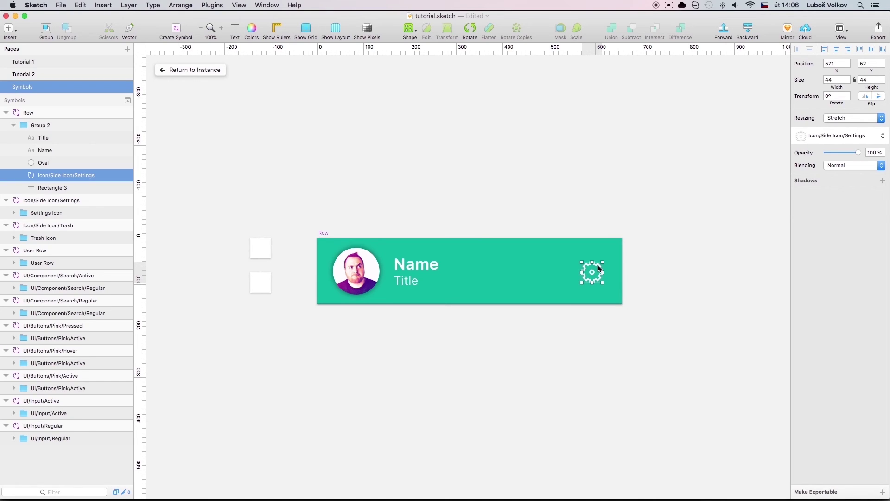
click(198, 70)
click(748, 244)
click(555, 260)
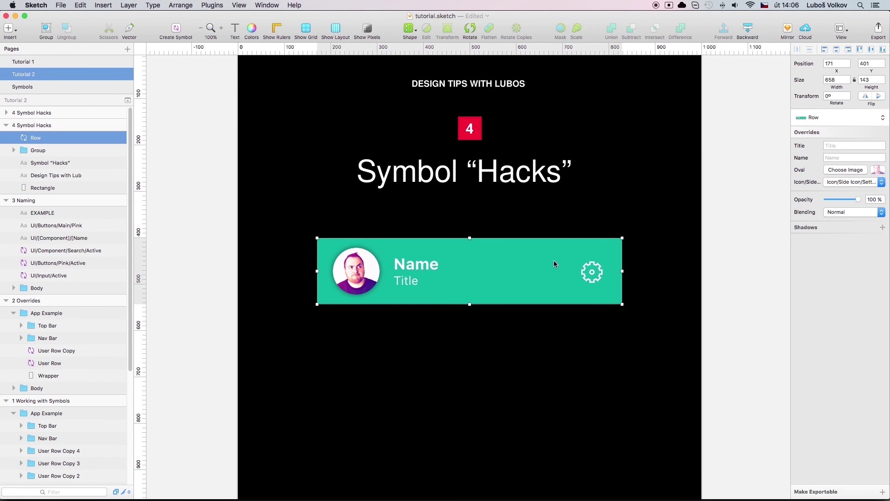
Try the Row's Icon/Side override, swapping the gear for the trash icon, then reselect the Row
click(860, 183)
click(847, 172)
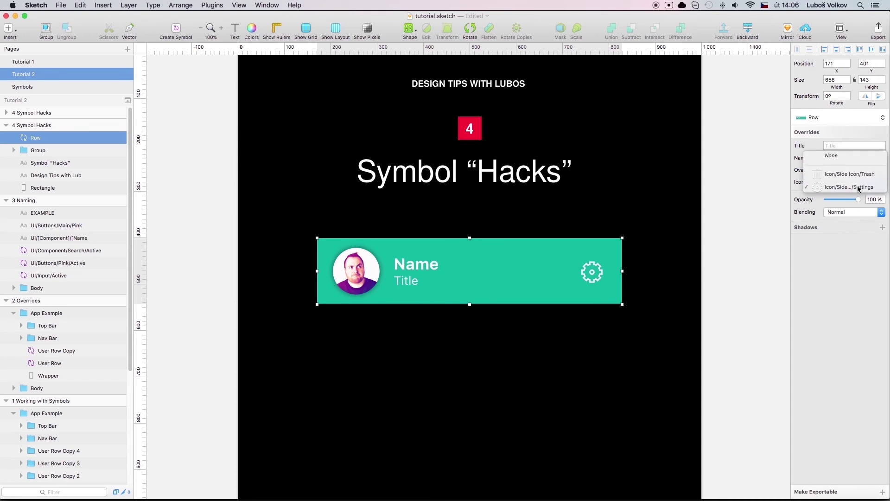
click(858, 182)
click(756, 247)
click(764, 249)
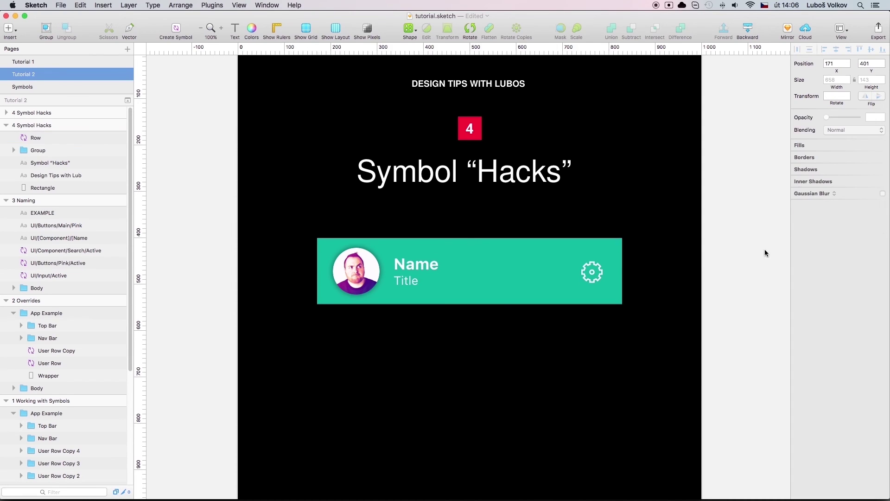
click(580, 266)
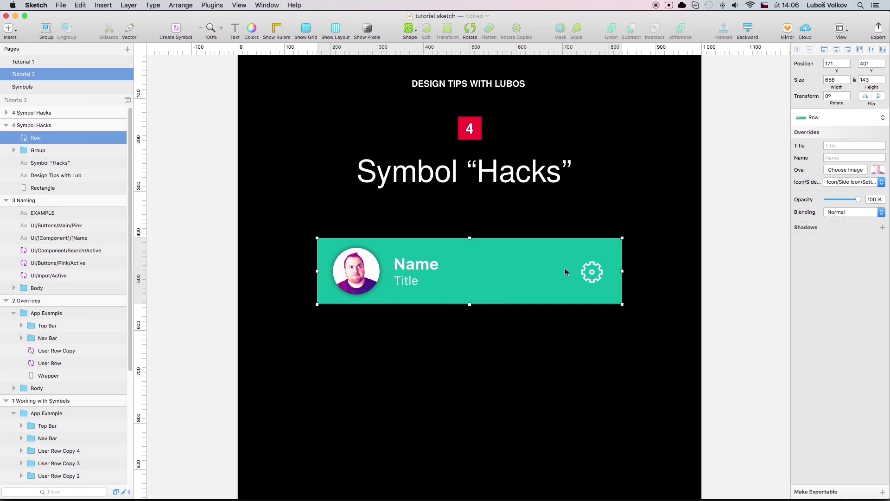
Alt-drag a copy of the Row below the original and set its side icon to Trash
drag(565, 268, 562, 337)
click(855, 182)
click(852, 172)
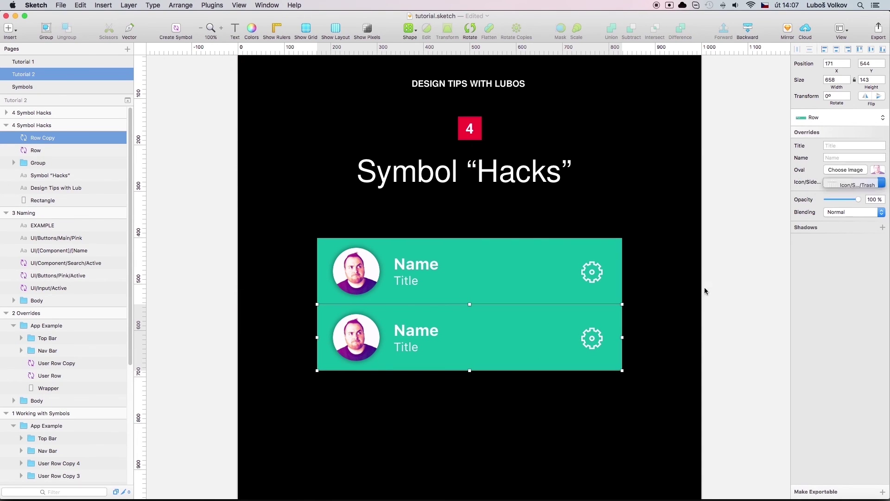
click(594, 290)
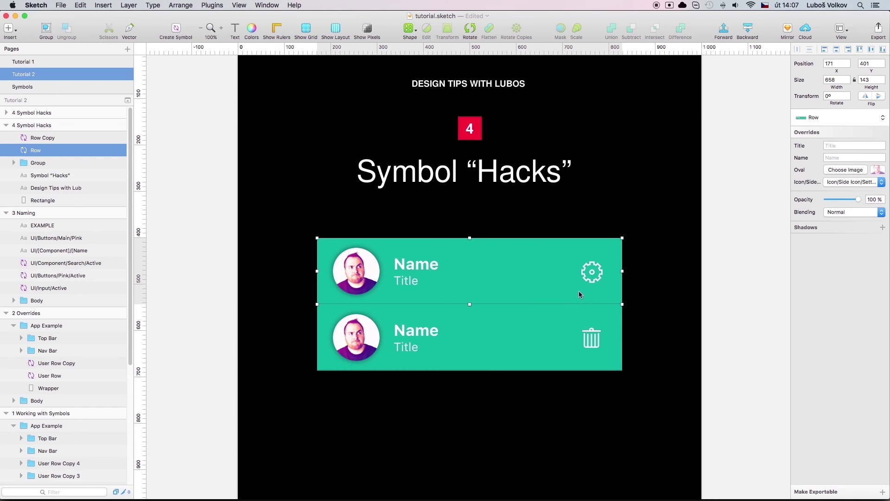
click(572, 322)
Duplicate the second row with Cmd+D and set the third row's side icon override to None
key(super+d)
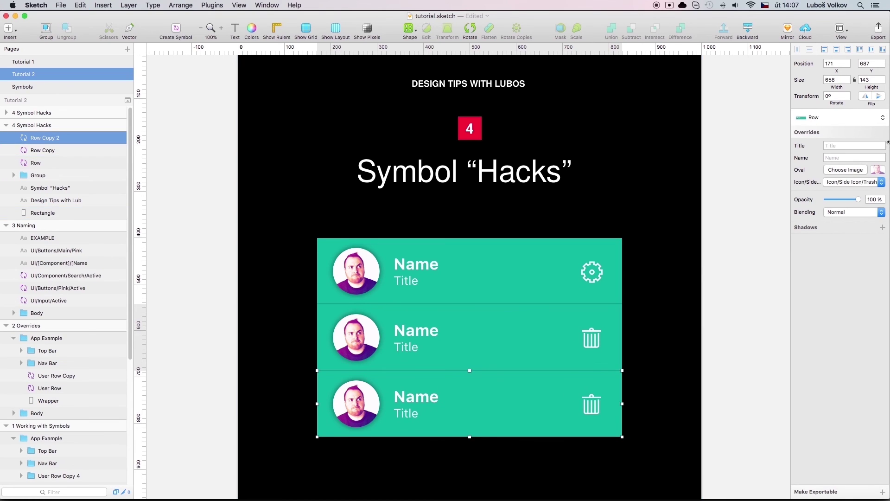
click(845, 181)
click(838, 175)
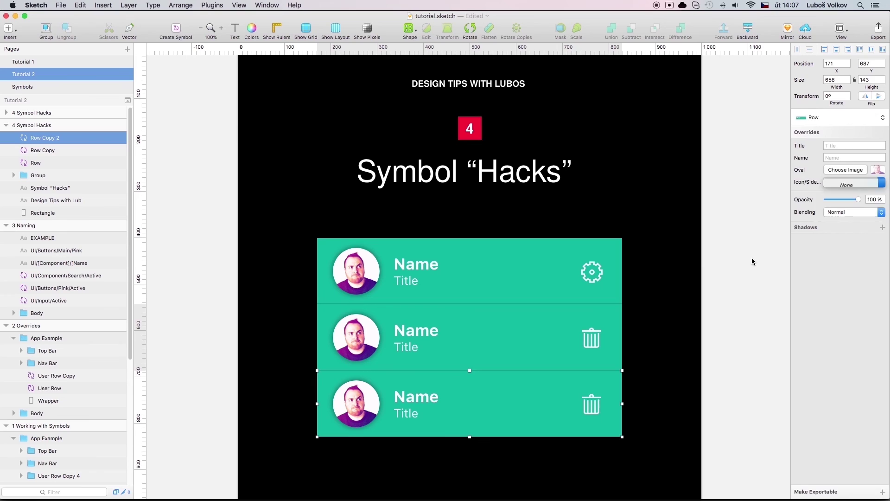
click(752, 261)
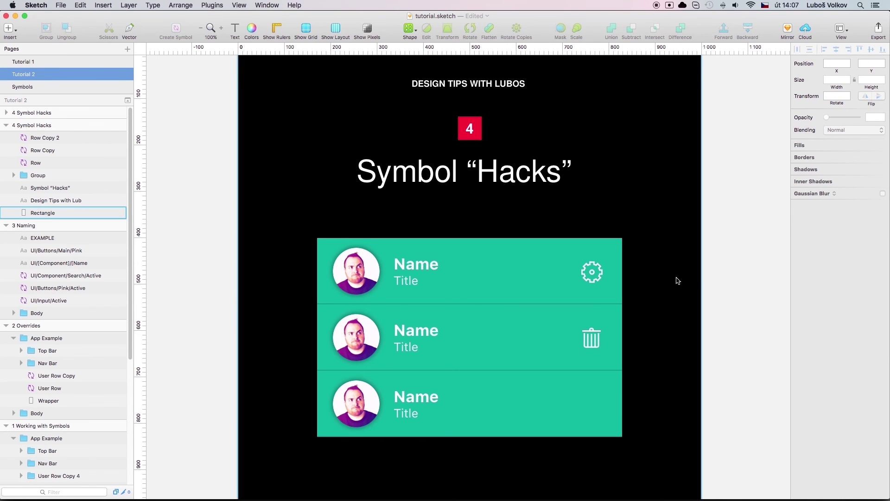
Open the Row master, then select the Icon/Side Icon/Settings and Icon/Side Icon/Trash symbol masters
double_click(536, 273)
click(592, 272)
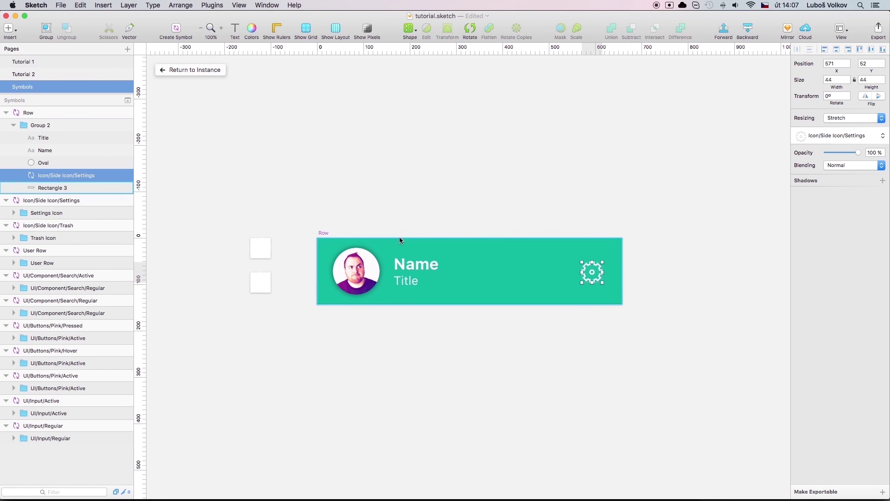
click(265, 247)
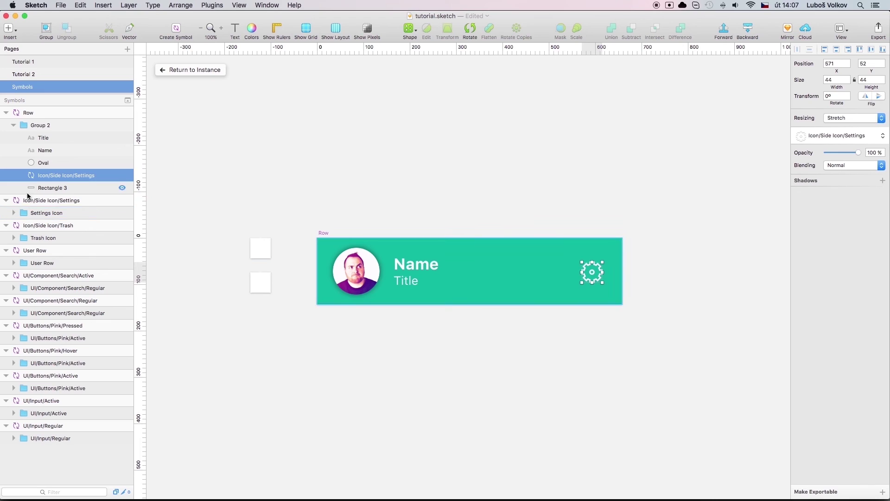
click(43, 225)
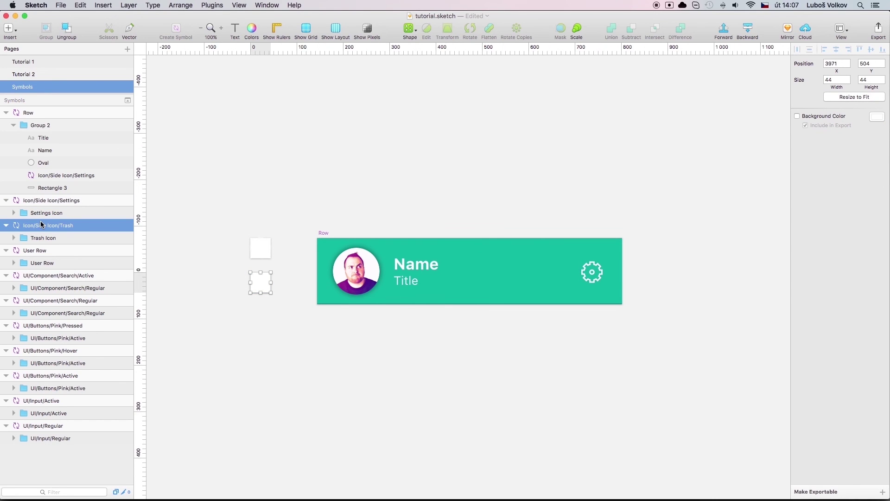